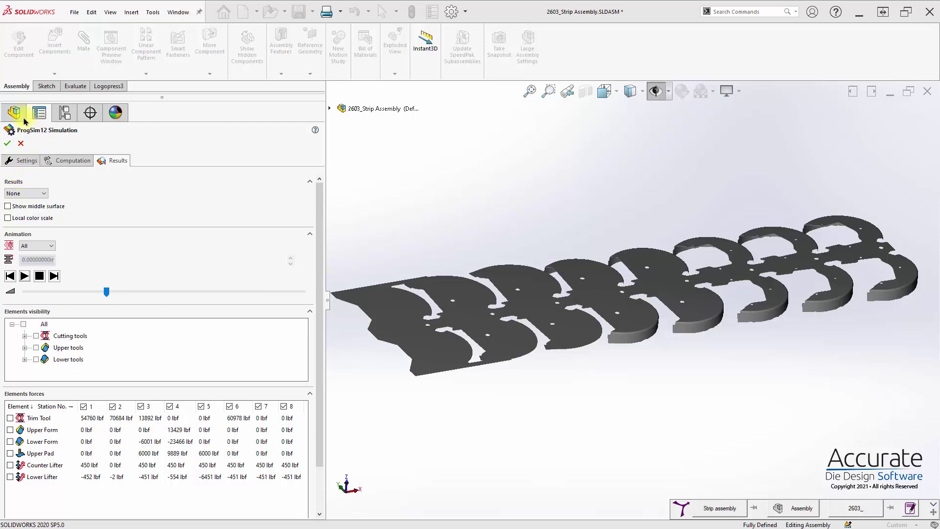
Plot Potential wrinkles (0–0.030) on the strip and zoom in on the wrinkled formed flange
click(22, 197)
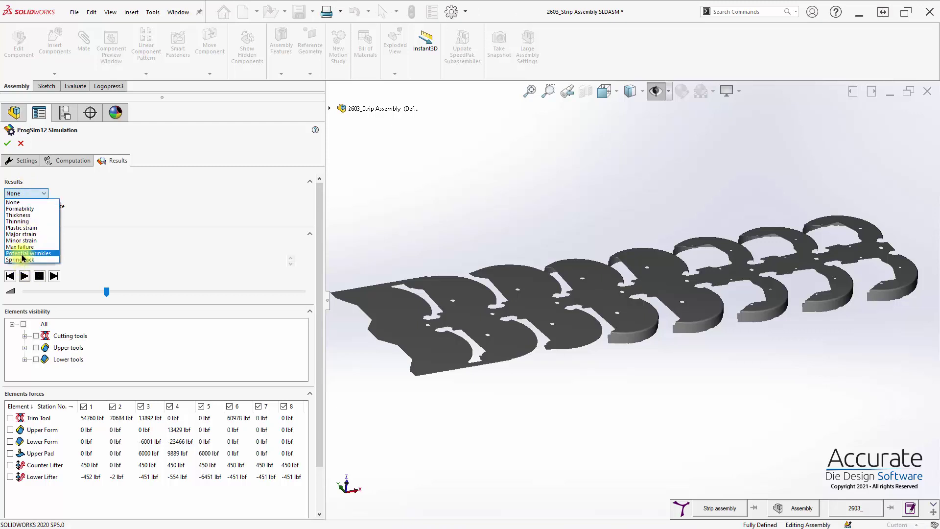
click(22, 254)
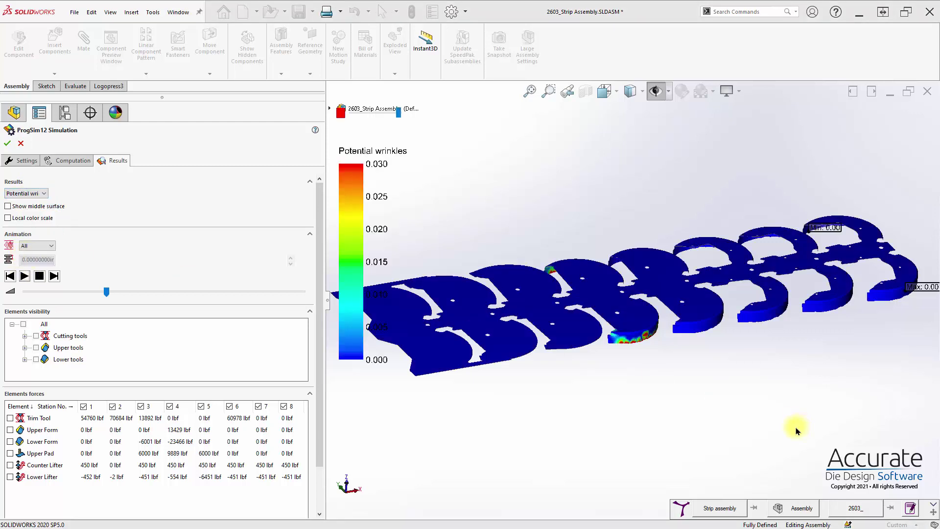
scroll(657, 342, down, 2)
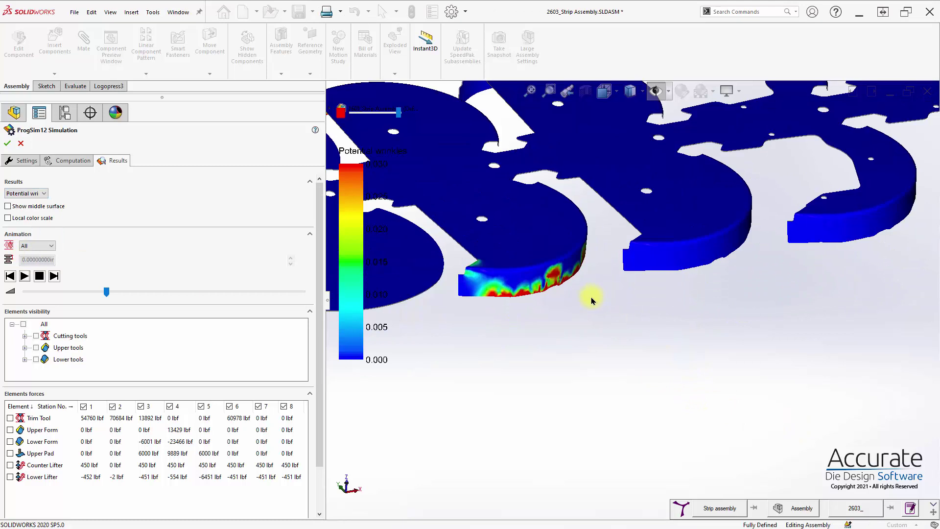
scroll(602, 296, down, 3)
scroll(615, 344, down, 3)
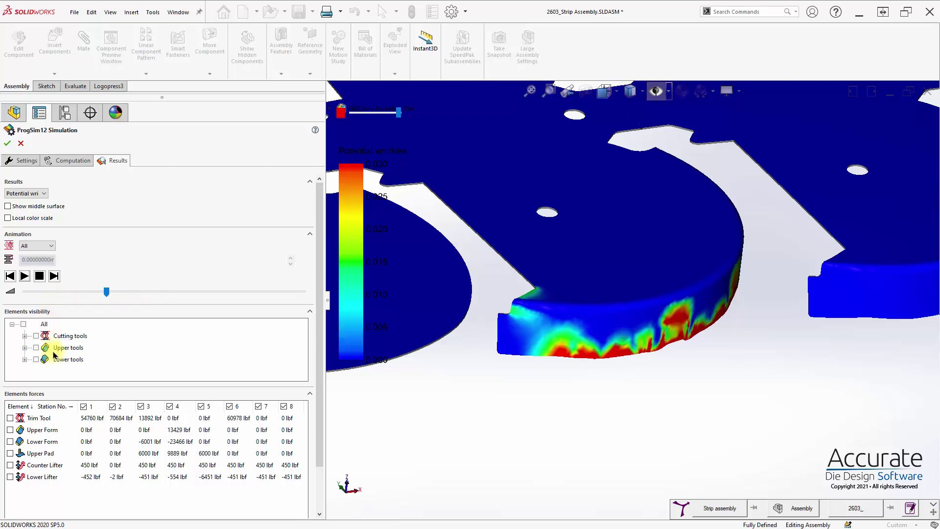
click(31, 249)
scroll(30, 262, up, 2)
click(25, 271)
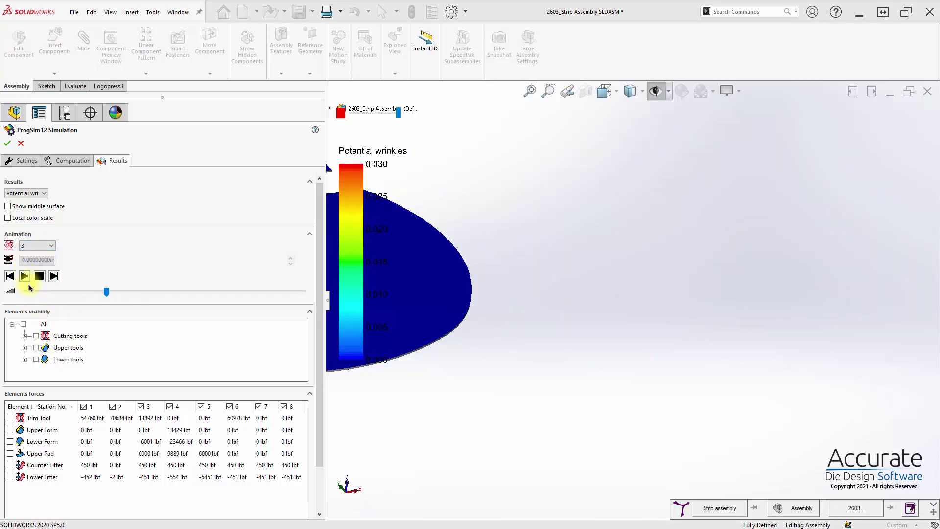
click(25, 276)
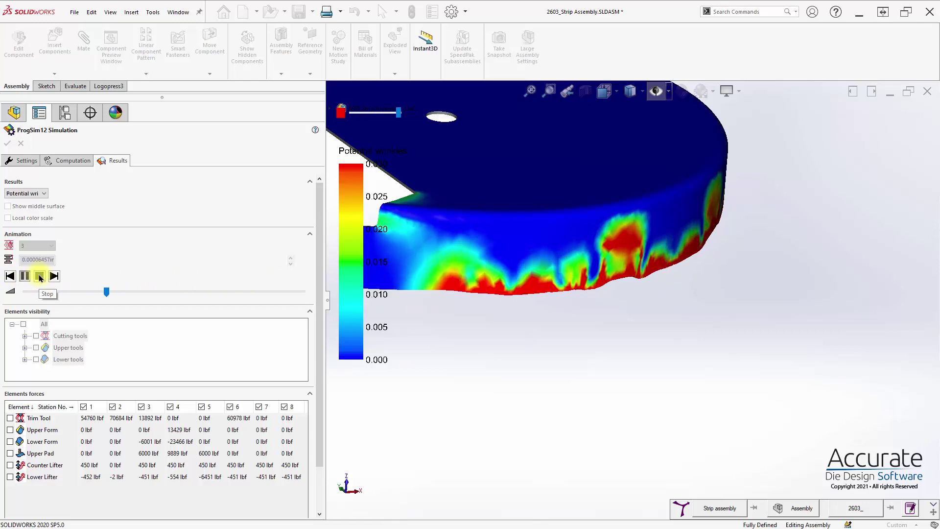
click(39, 276)
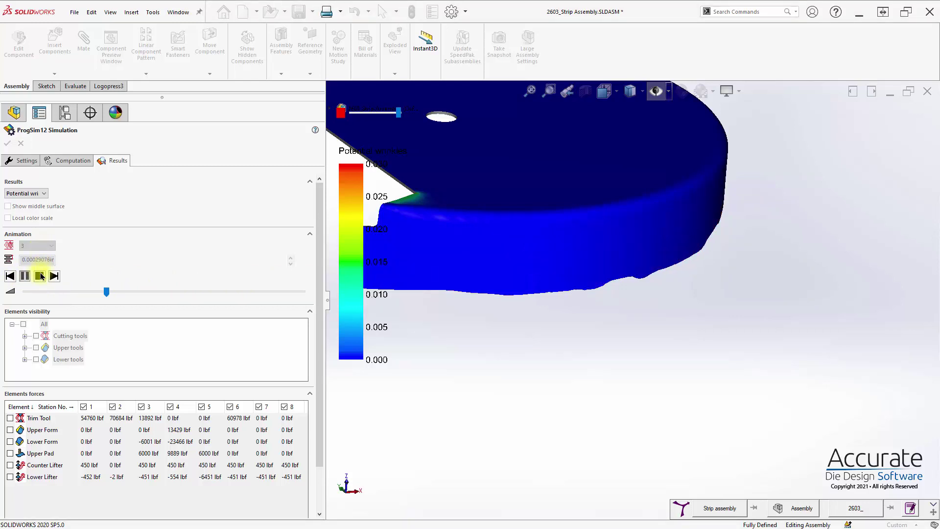
click(39, 276)
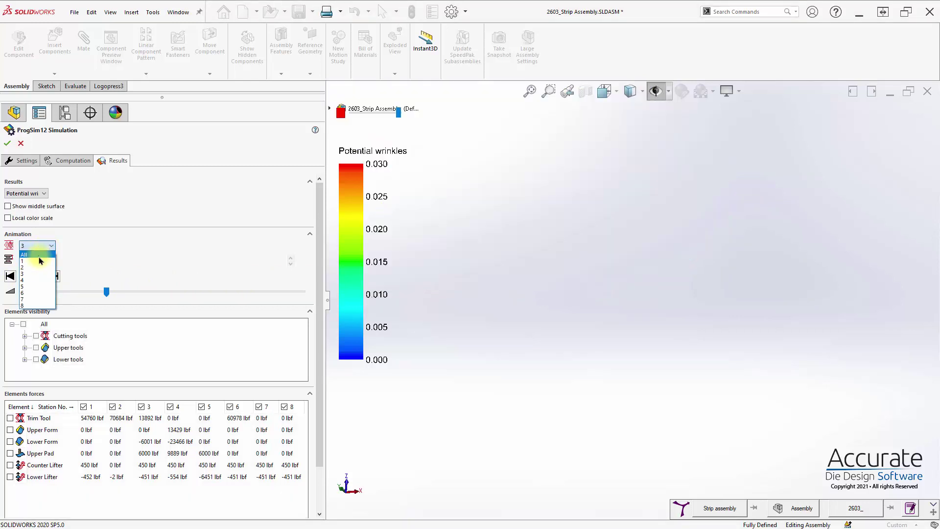
scroll(526, 359, up, 6)
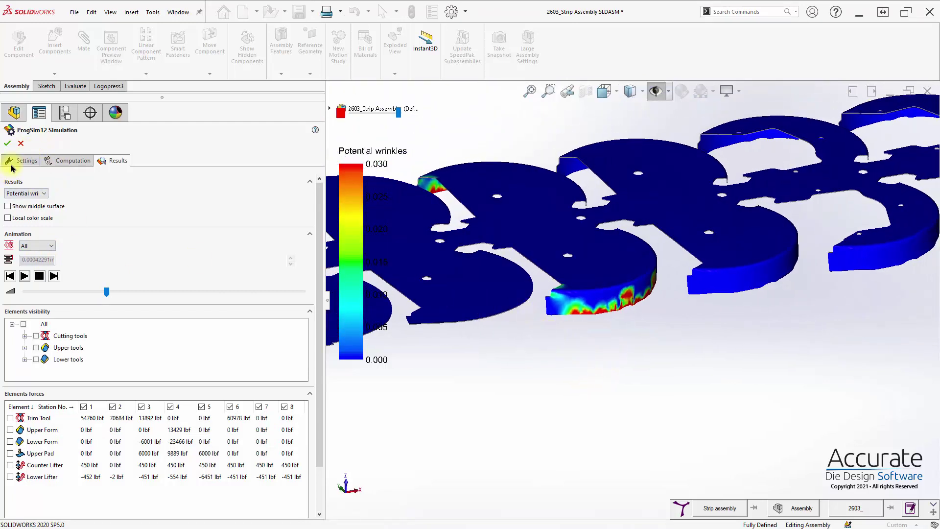
Show the lower and upper forming tools around the flange and orbit to an oblique top view
click(36, 360)
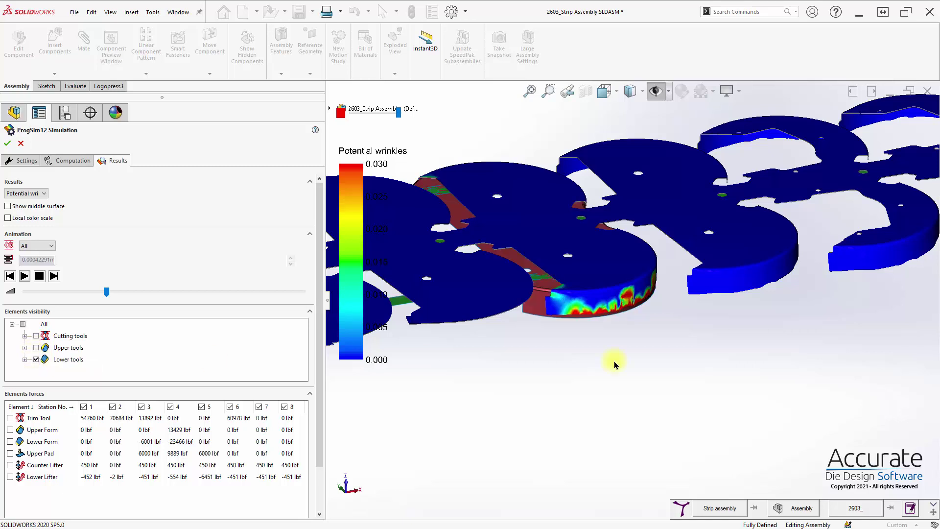
middle_drag(771, 366, 516, 230)
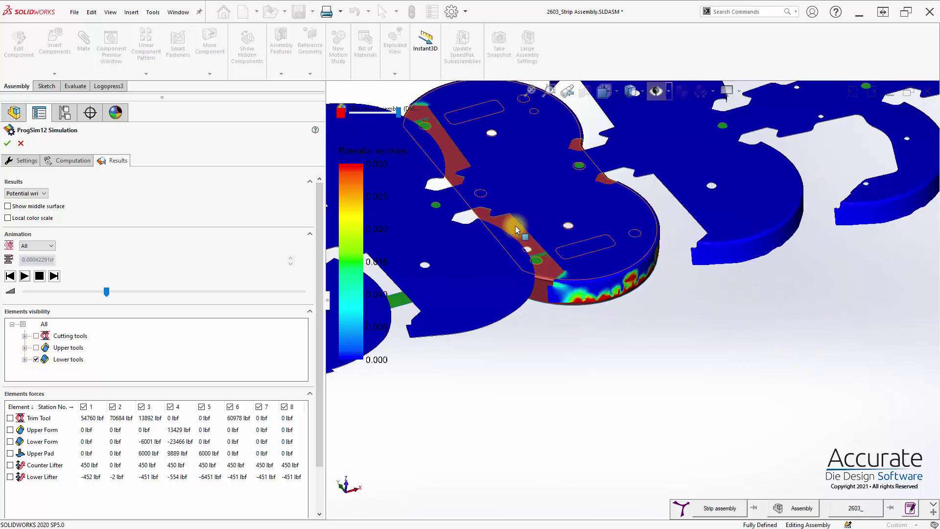
click(36, 348)
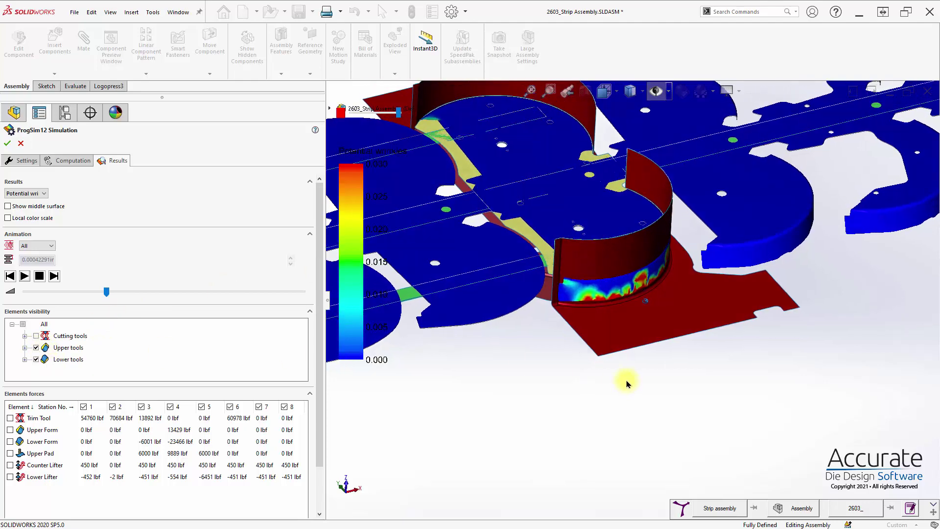
key(ctrl+1)
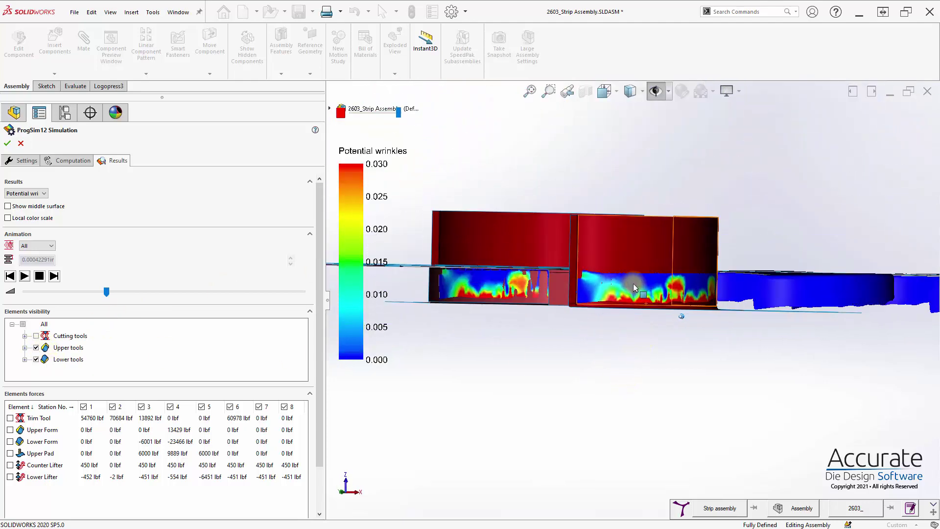
key(Up)
key(Up)
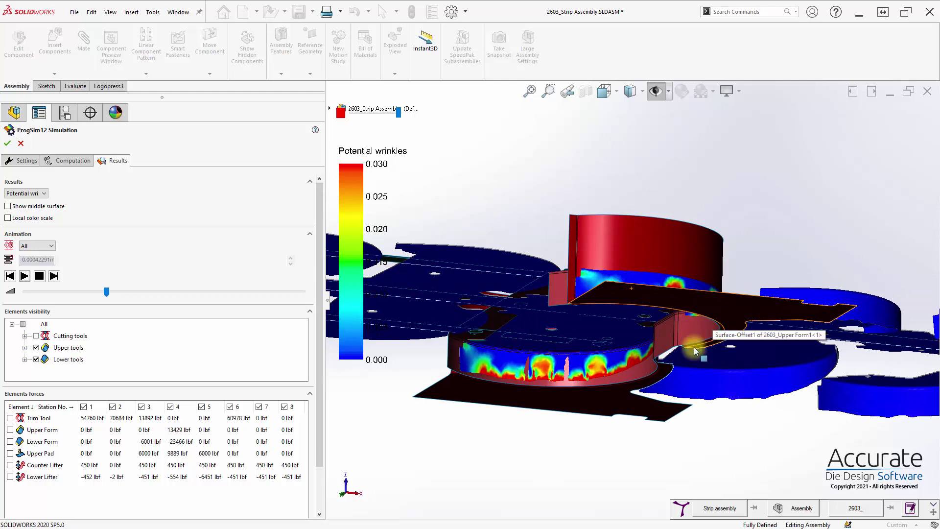
middle_drag(688, 355, 625, 392)
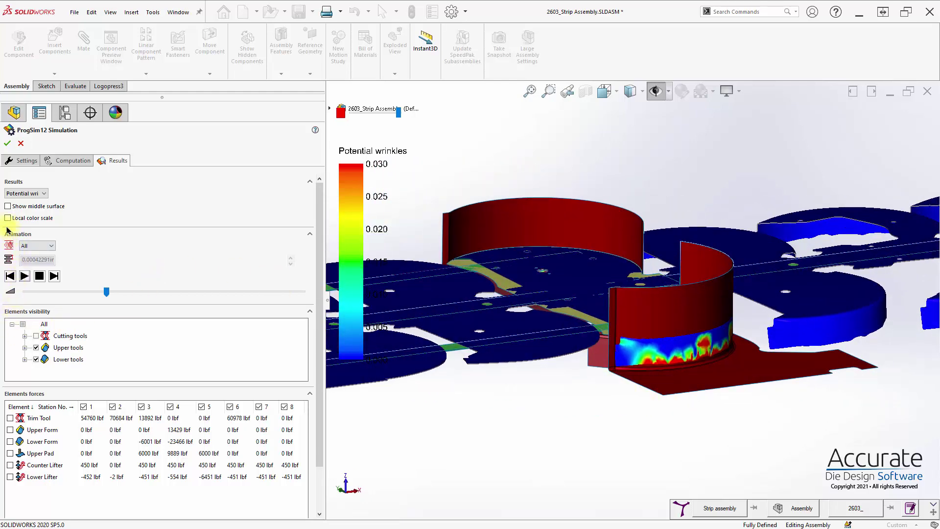
Bring up the ProgSim12 settings element list and orbit the assembly to a low side view
click(26, 166)
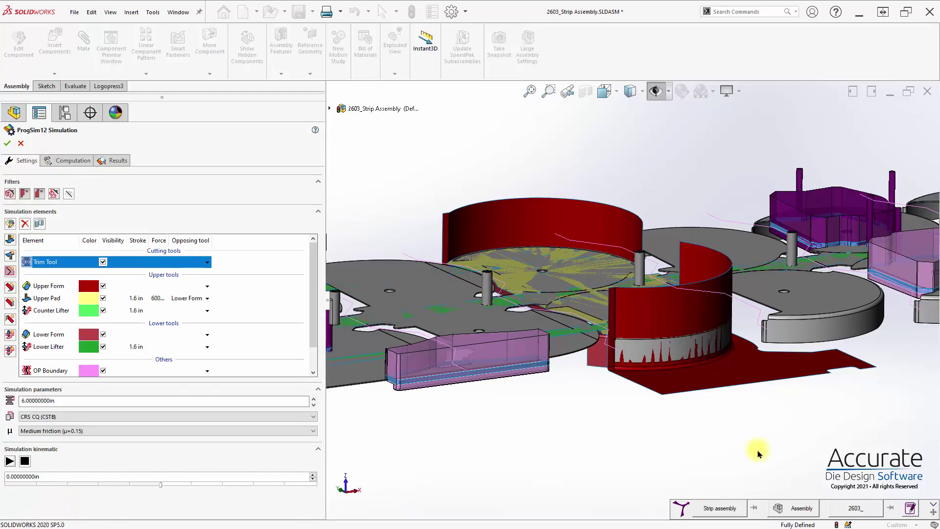
middle_drag(753, 453, 645, 336)
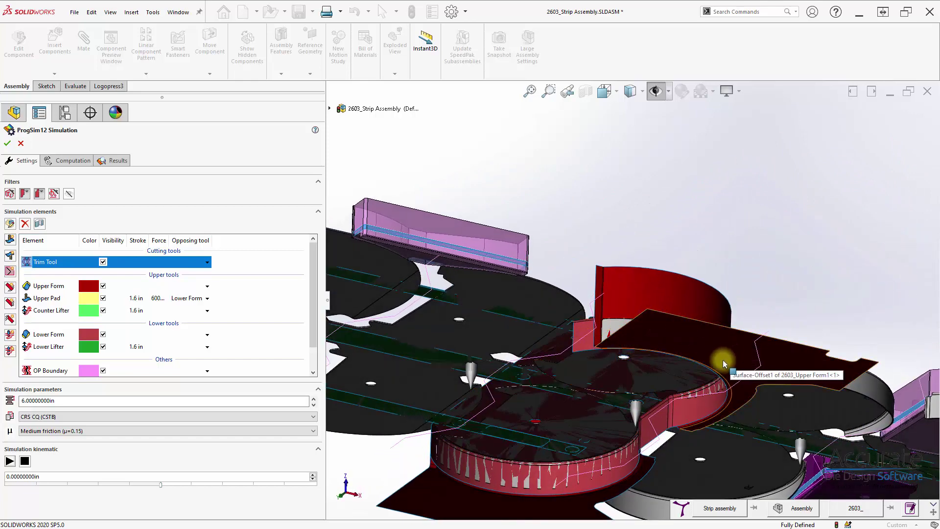
middle_drag(691, 358, 592, 342)
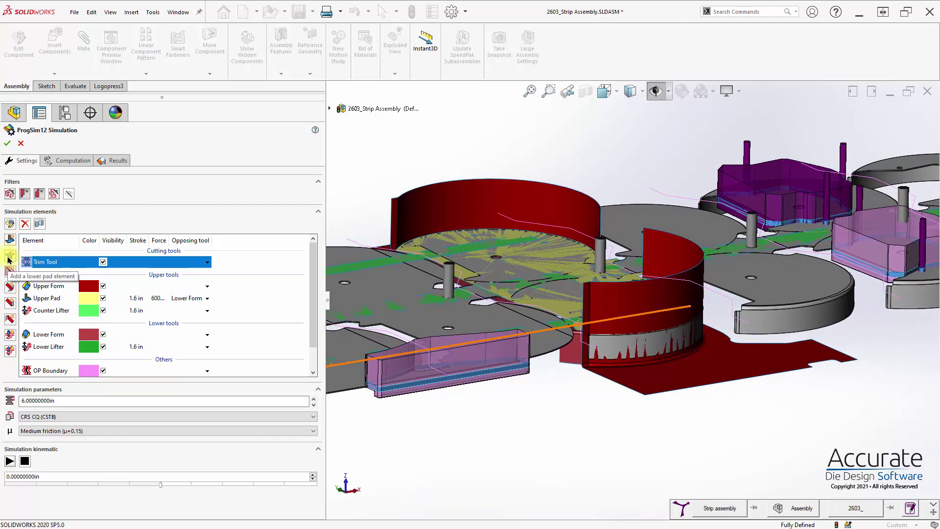
Add a lower pad element linked to the L Pad component, selecting two pad faces
click(9, 259)
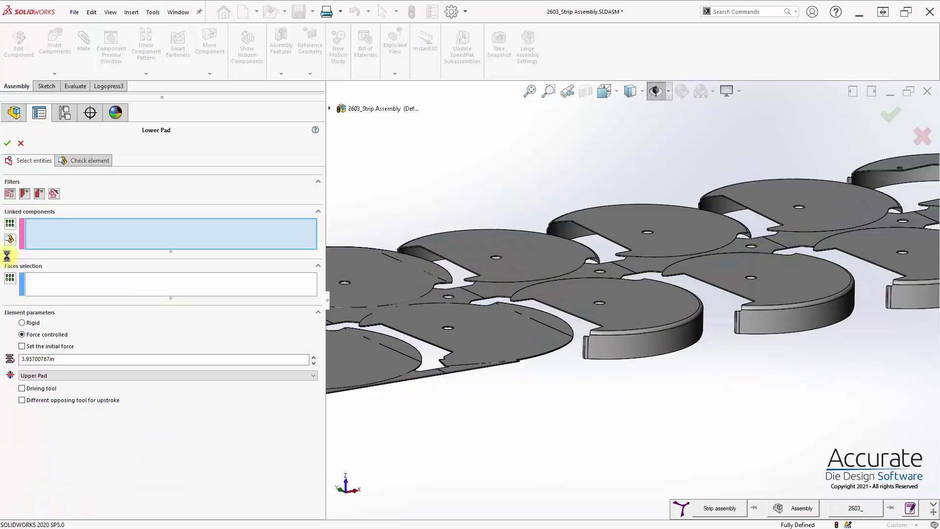
click(330, 108)
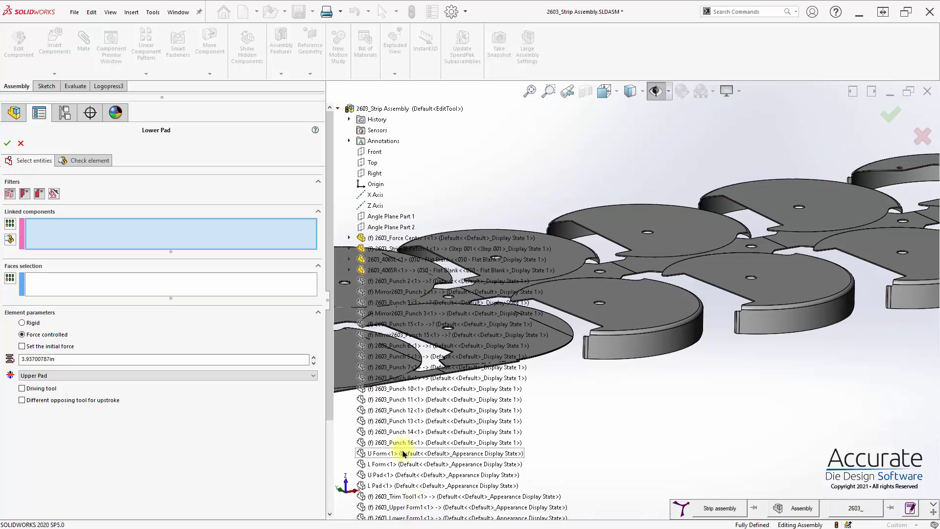
scroll(403, 454, down, 1)
scroll(403, 454, down, 2)
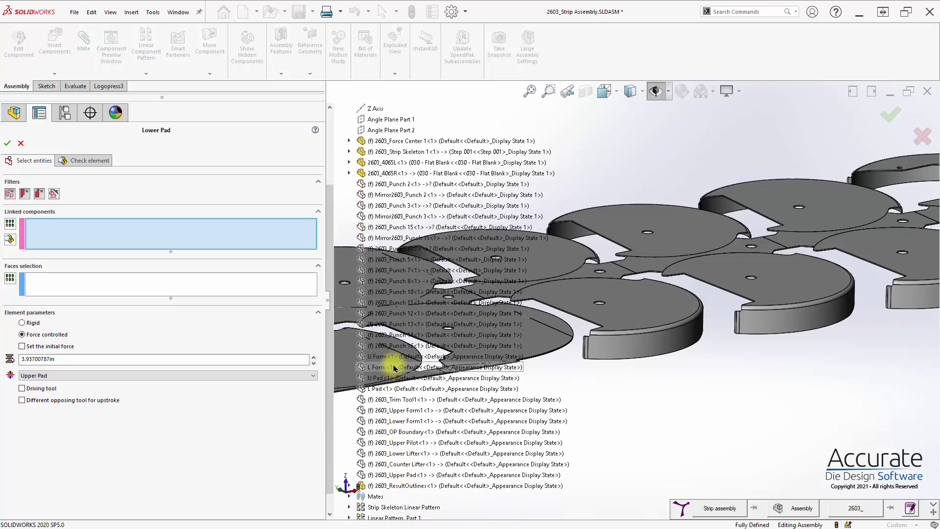
click(375, 388)
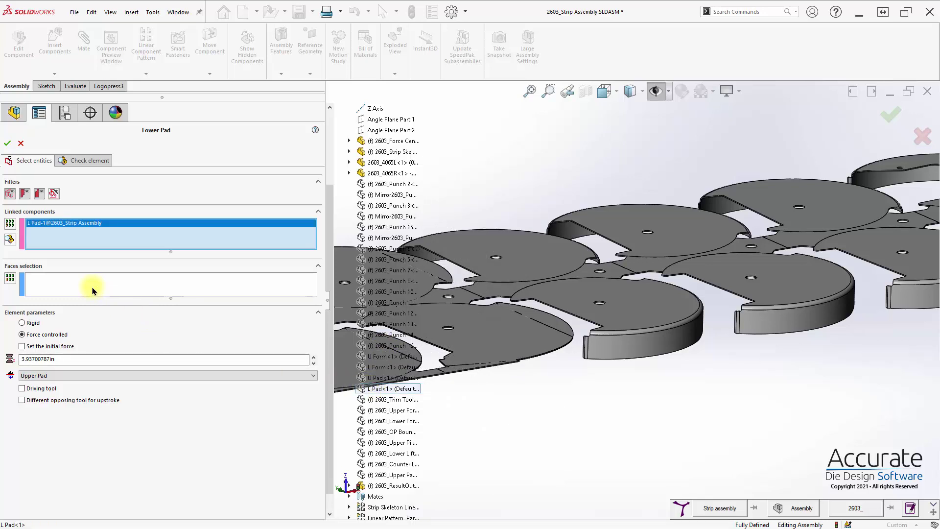
click(367, 388)
click(366, 388)
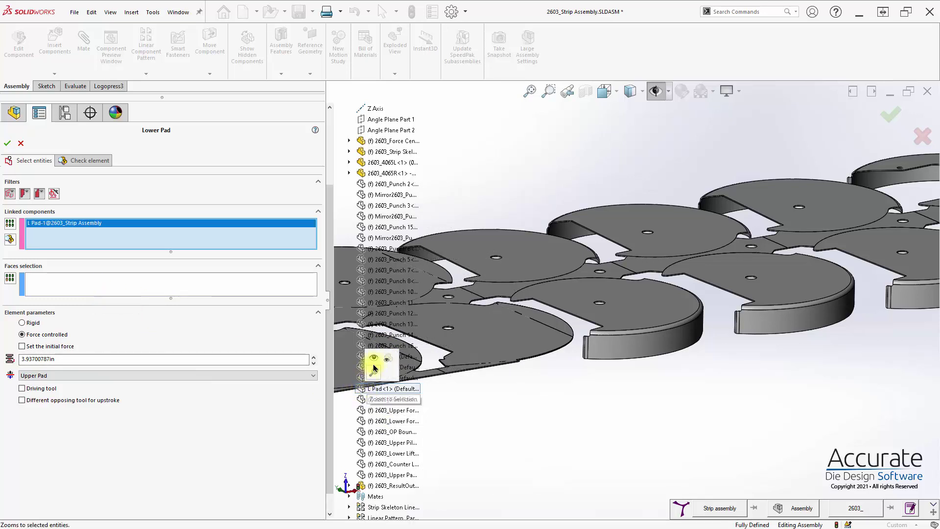
click(184, 287)
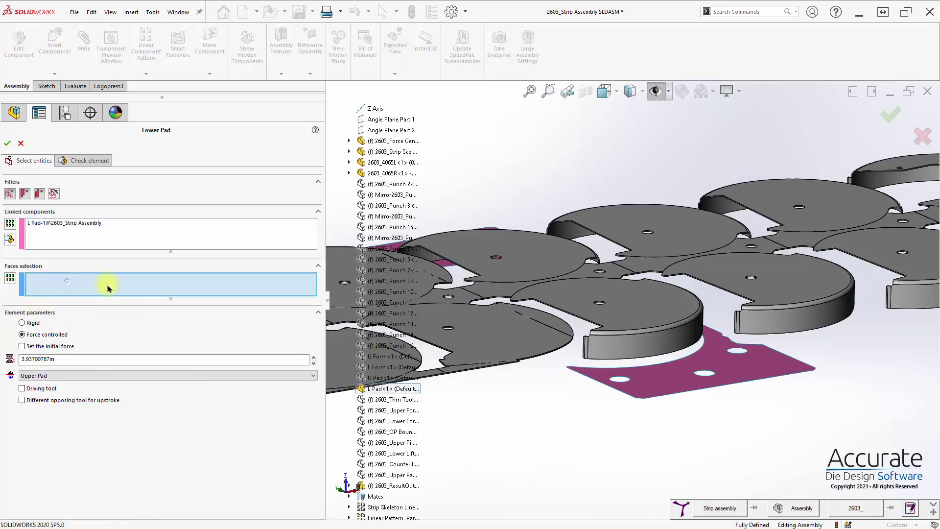
middle_drag(766, 360, 776, 429)
click(705, 364)
click(733, 407)
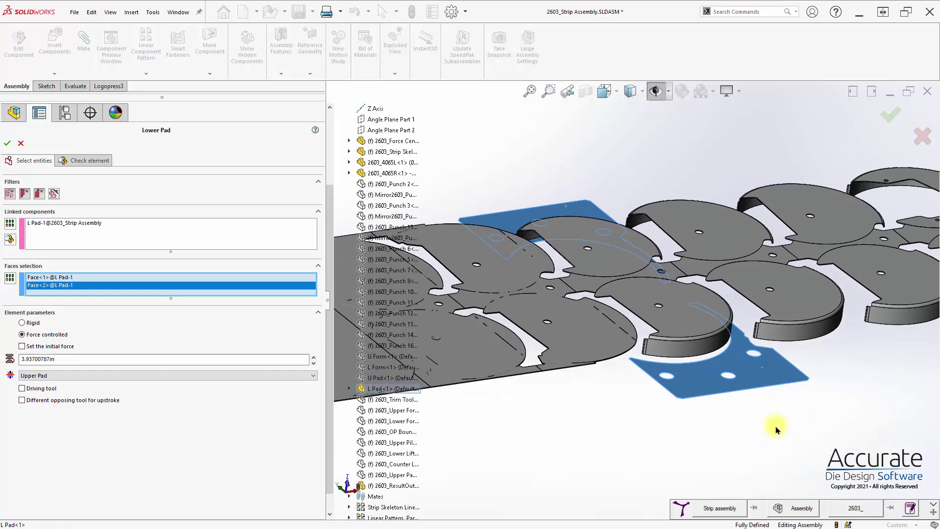
Give the lower pad a 6000 lbf initial force over 1.6 in, opposing Upper Form
click(22, 346)
drag(79, 360, 30, 373)
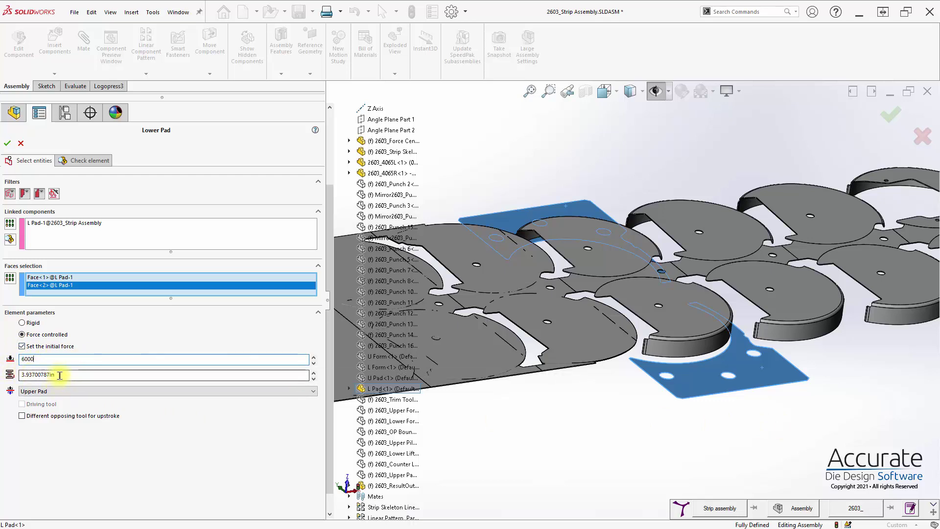
key(Tab)
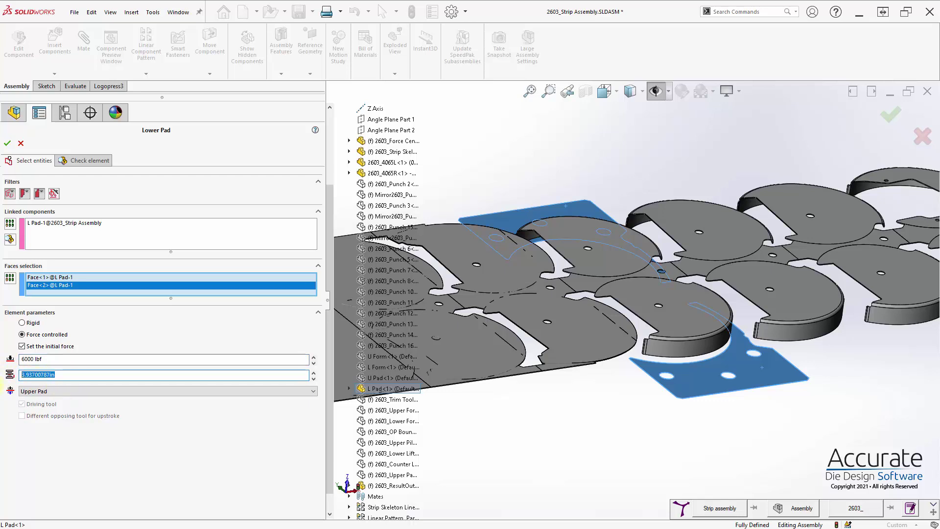
text(1.6)
click(101, 391)
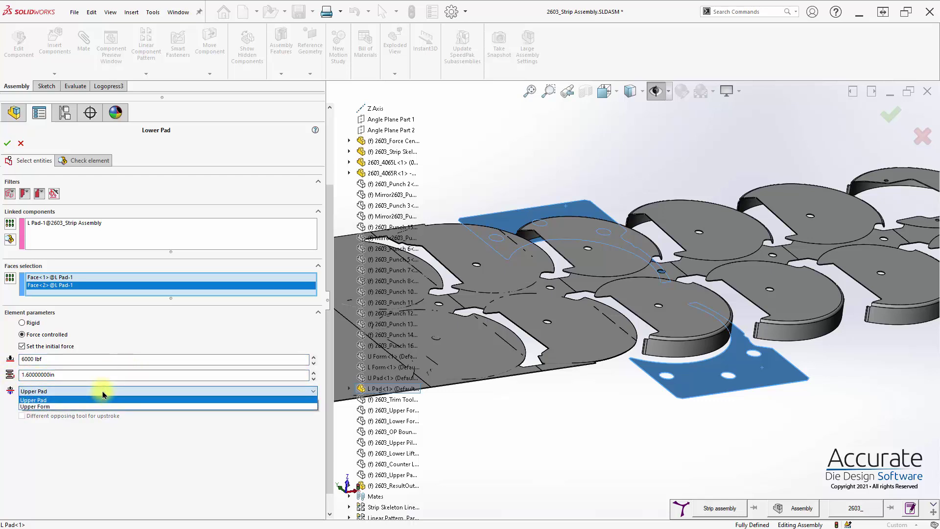
click(33, 407)
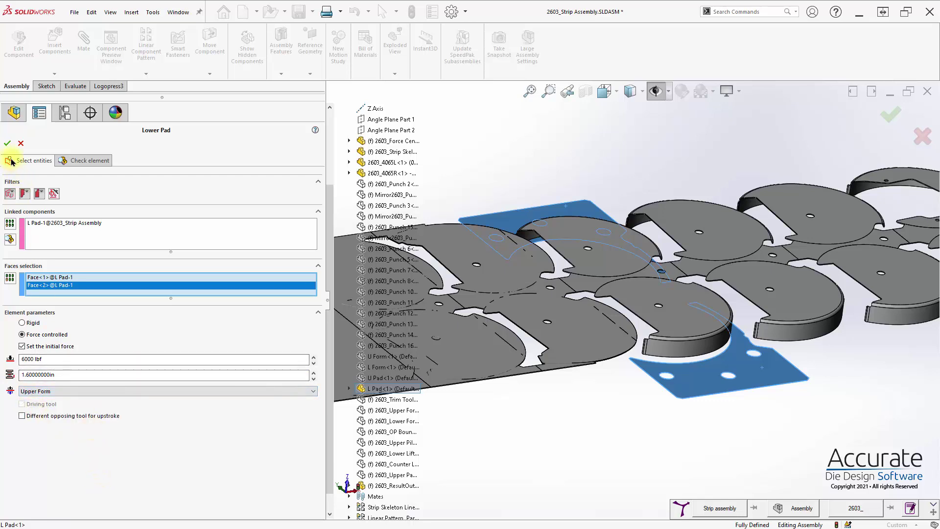
Accept the Lower Pad, collapse the component tree, and widen the Force column to check Lower Pad
click(8, 143)
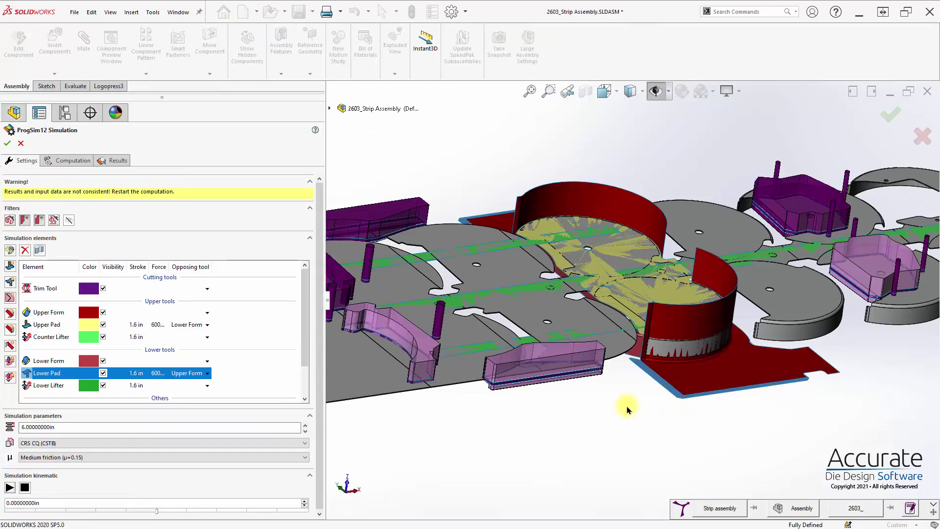
click(329, 109)
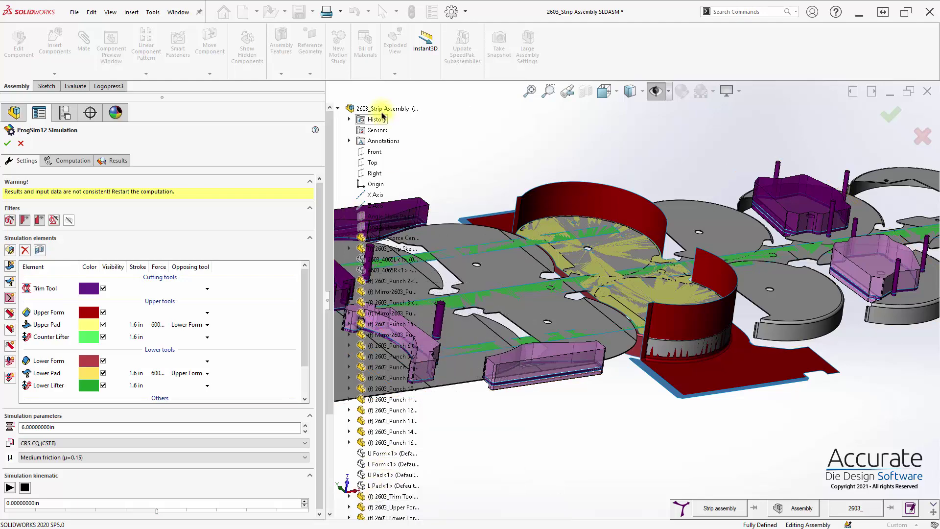
click(338, 109)
click(237, 416)
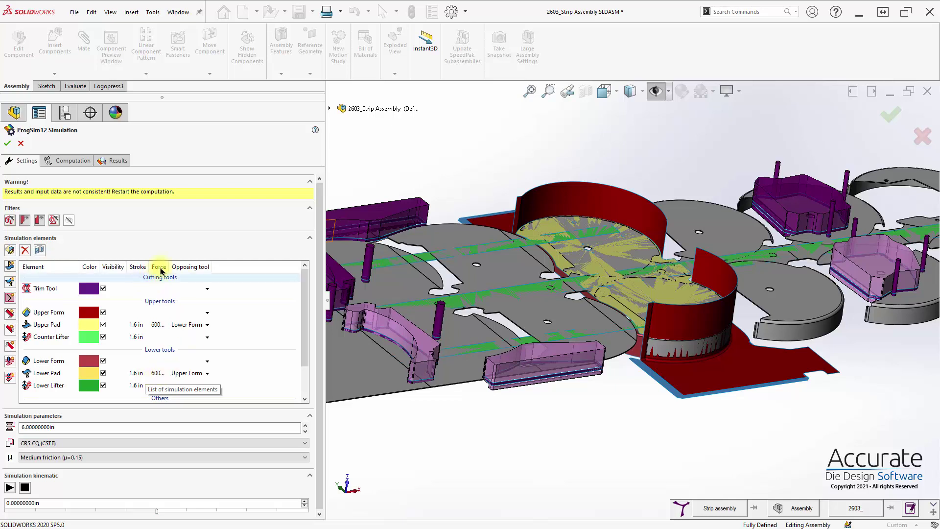
drag(170, 266, 189, 266)
click(142, 370)
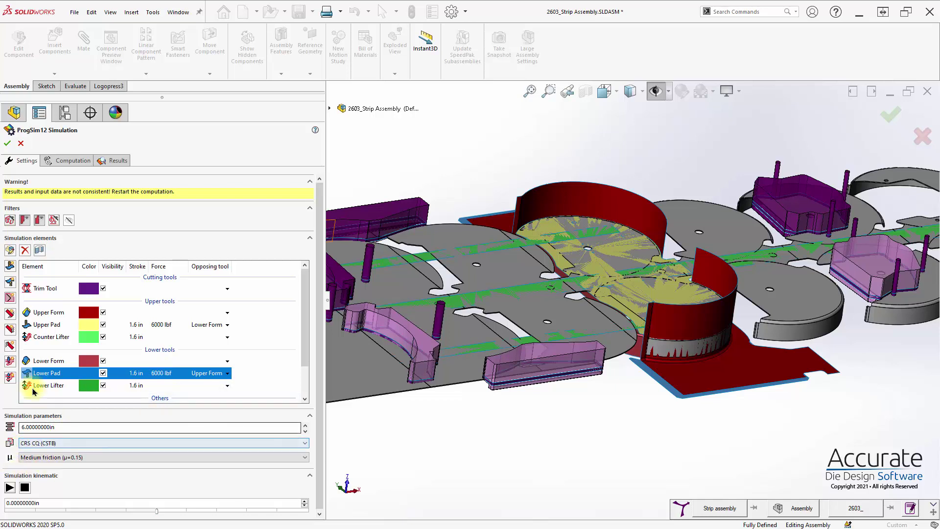
Start the ProgSim12 simulation run with the lower pad from the Computation page
click(49, 160)
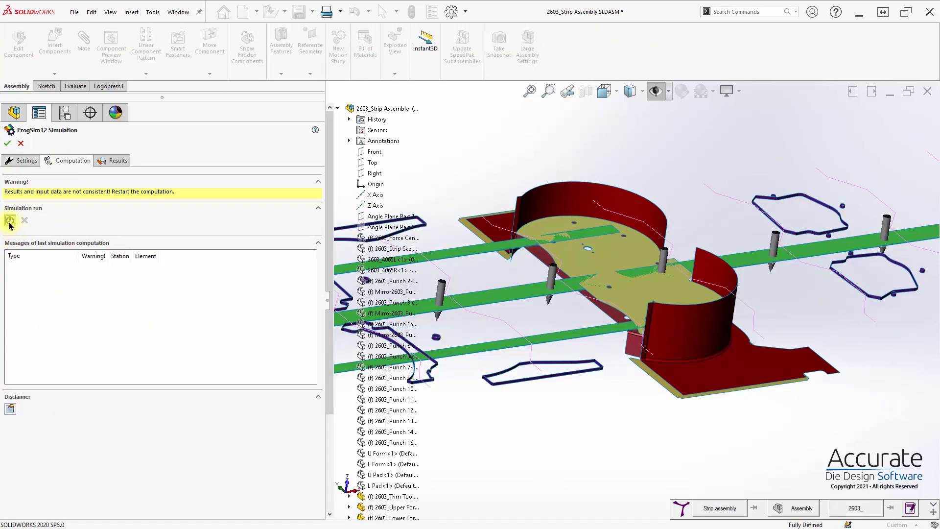
click(9, 221)
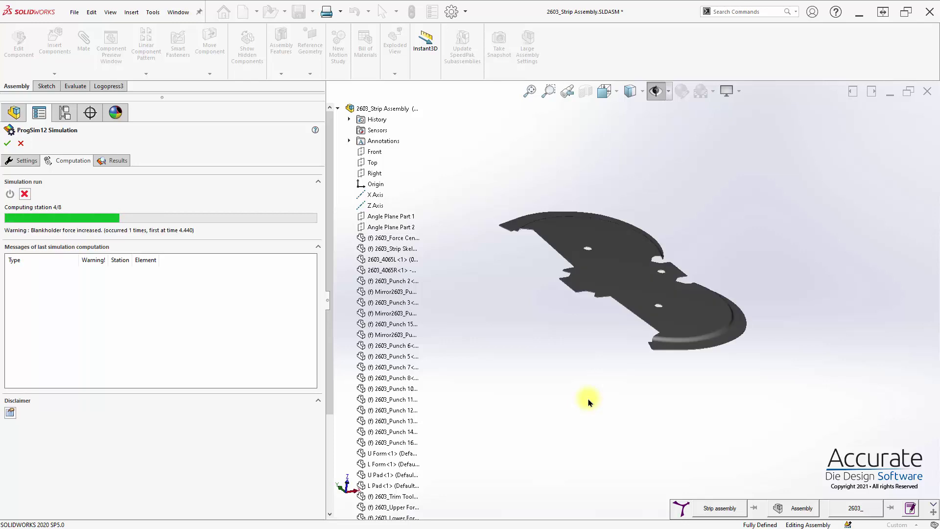
scroll(646, 347, up, 5)
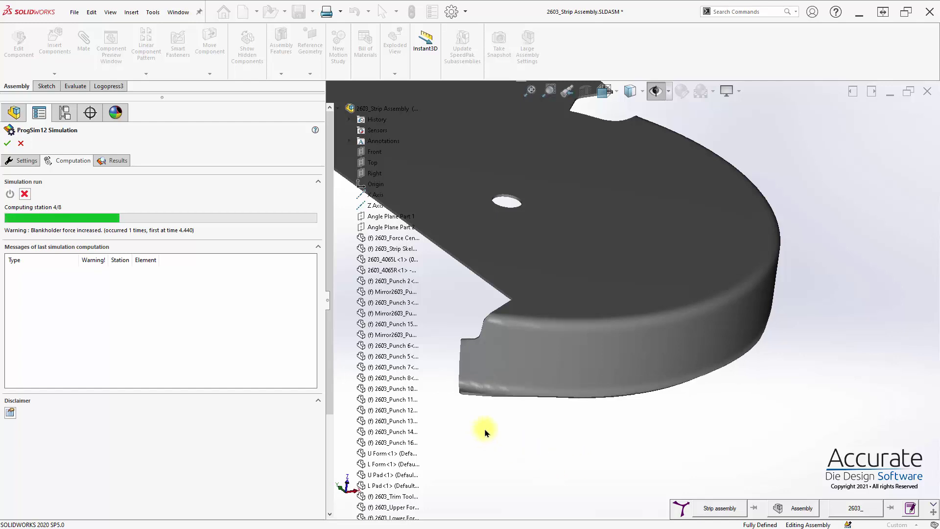
Scroll the finished results listing each tool's forces across stations 1 to 8
scroll(493, 419, down, 3)
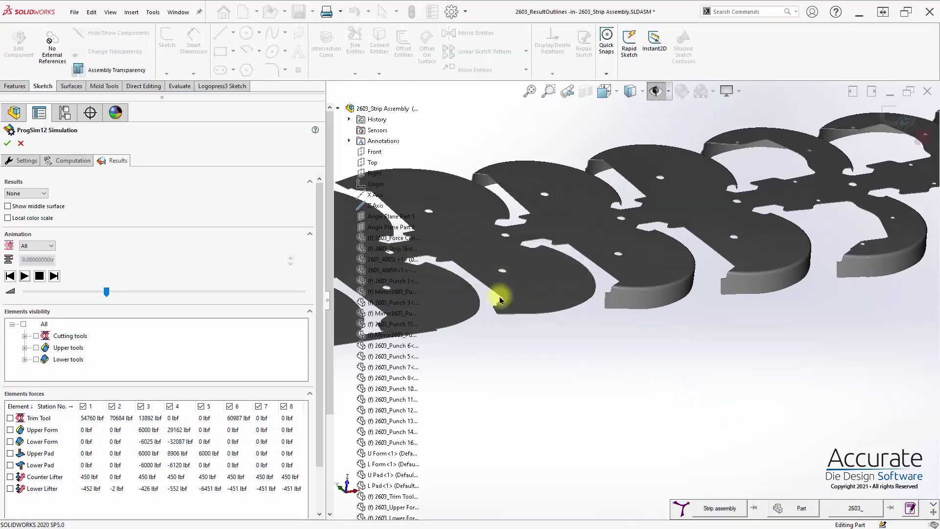
Return to the assembly, plot Potential wrinkles on the re-run strip, and limit animation to station 3
click(337, 109)
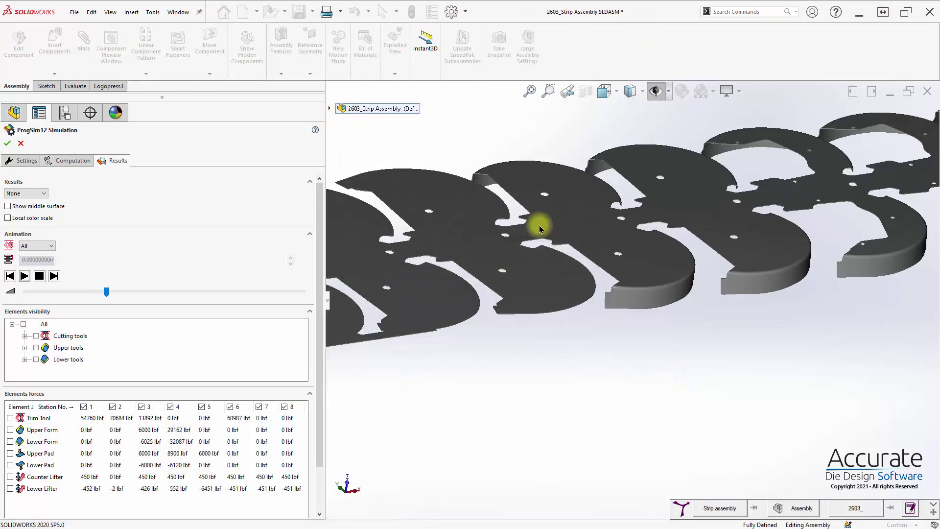
middle_drag(629, 275, 793, 218)
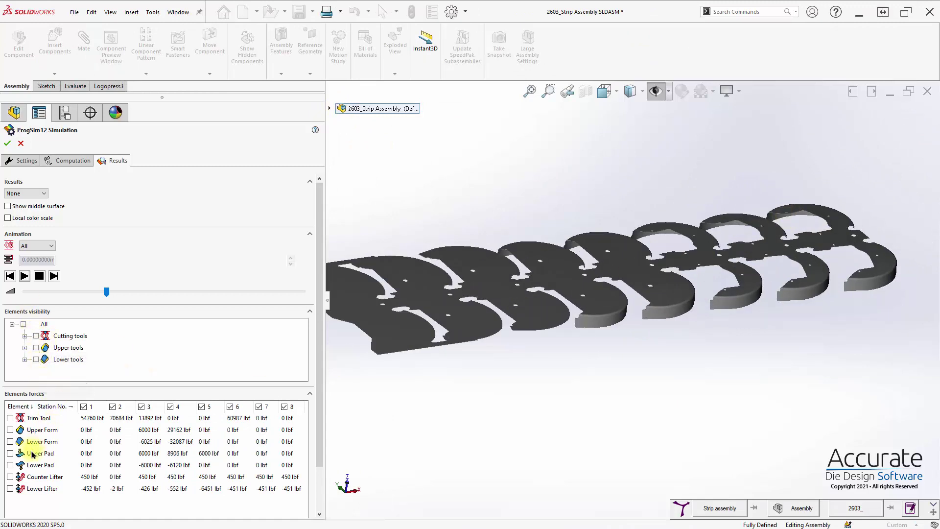
click(34, 246)
click(34, 246)
click(30, 194)
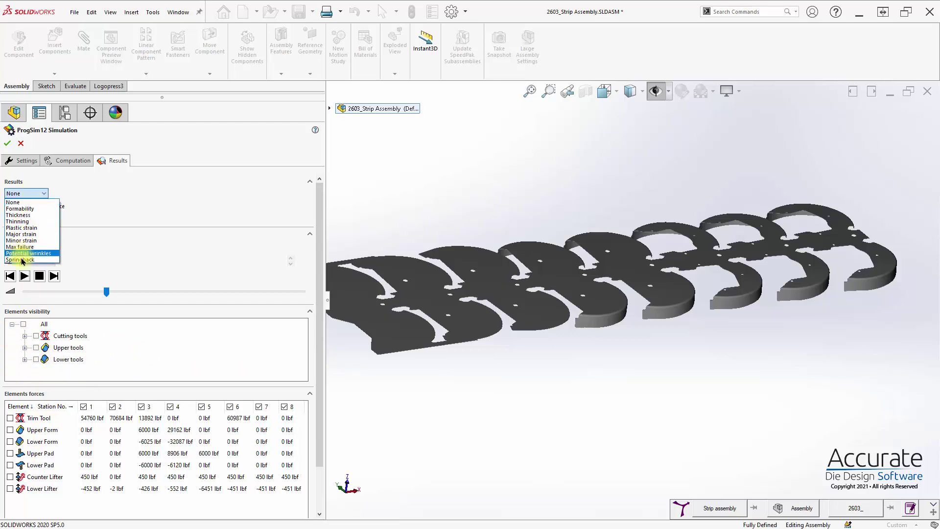
click(18, 254)
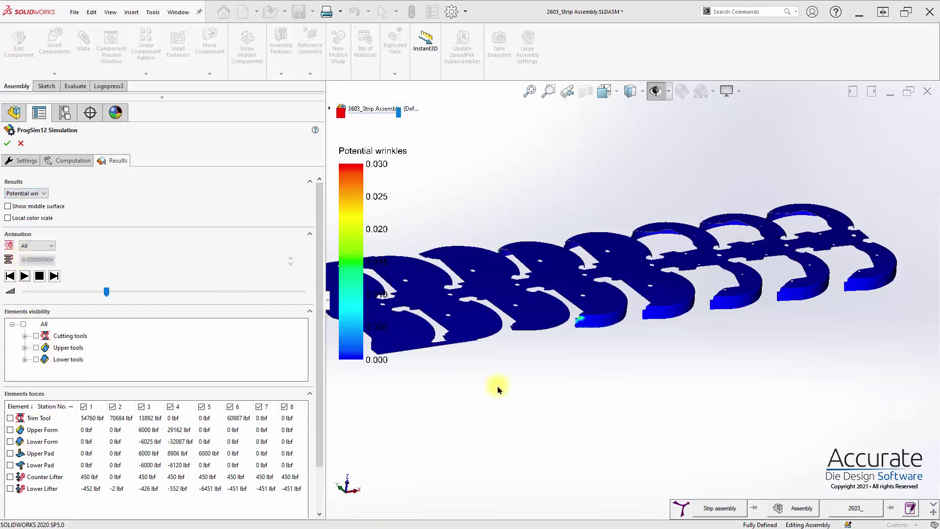
scroll(618, 331, down, 6)
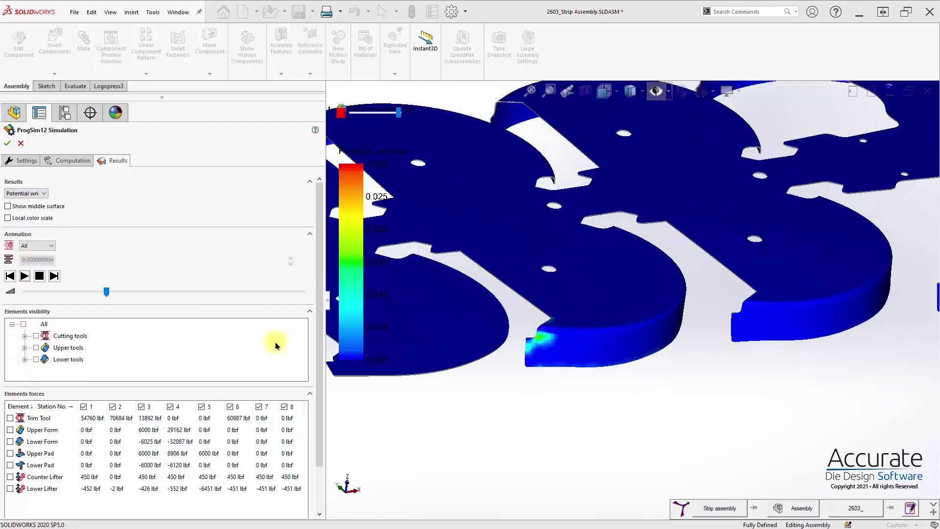
click(32, 249)
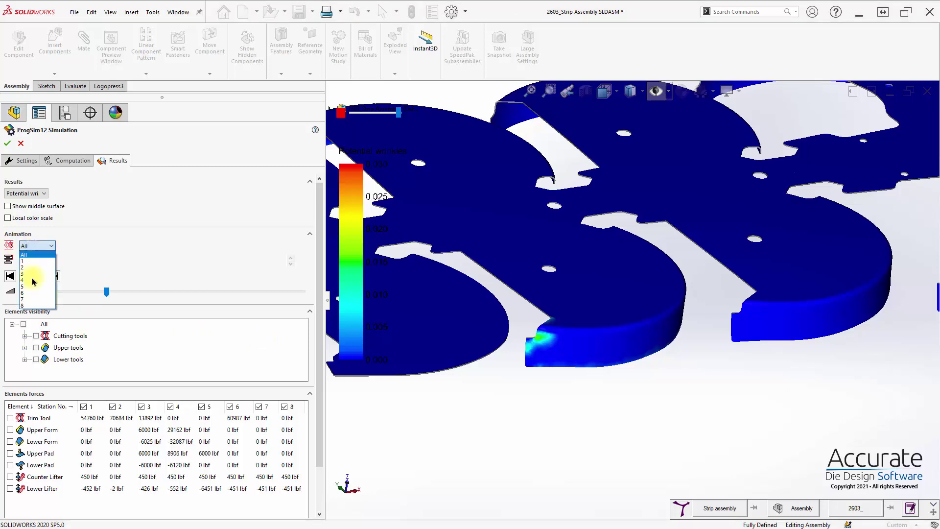
click(29, 272)
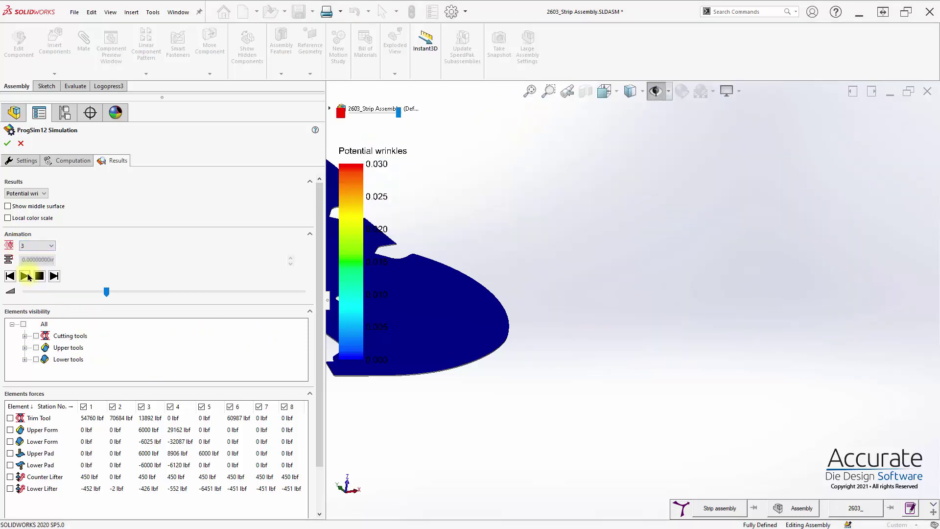
Play and stop station 3's forming animation, then set the animation back to All stations
click(24, 277)
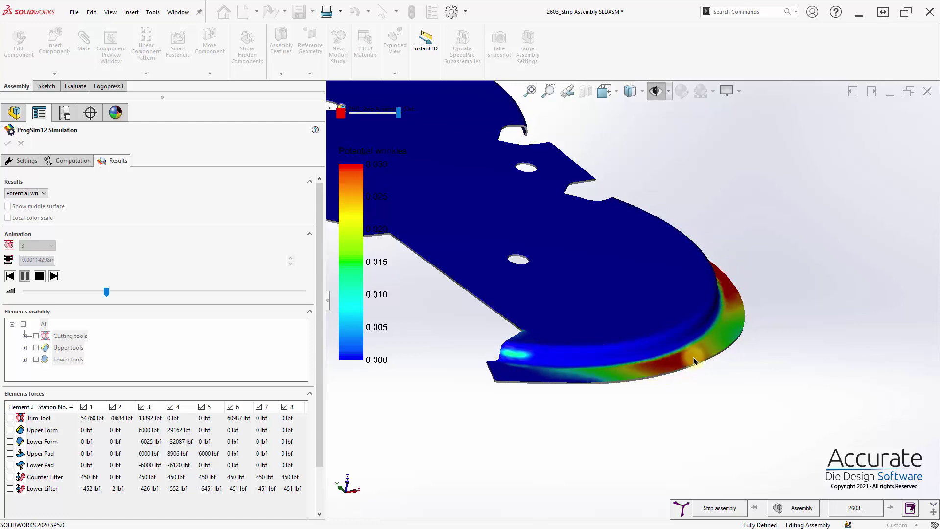
scroll(609, 385, down, 3)
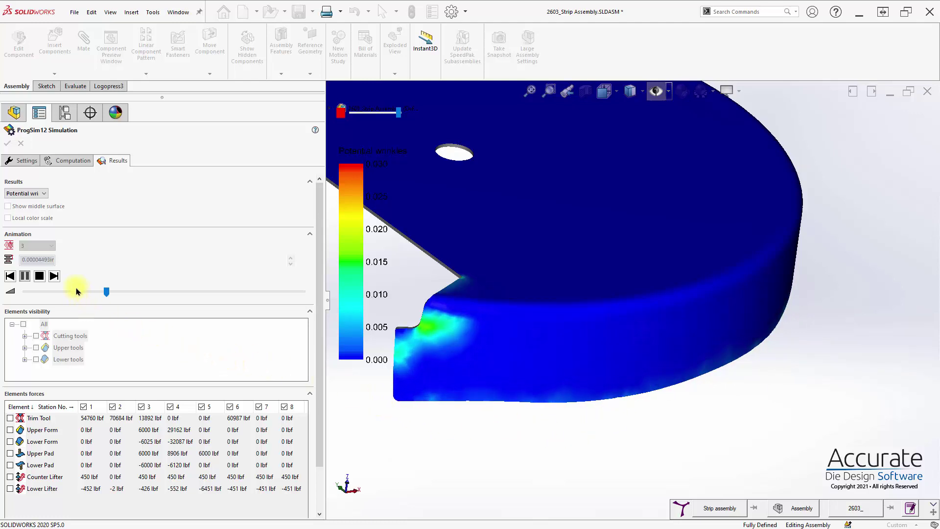
click(40, 276)
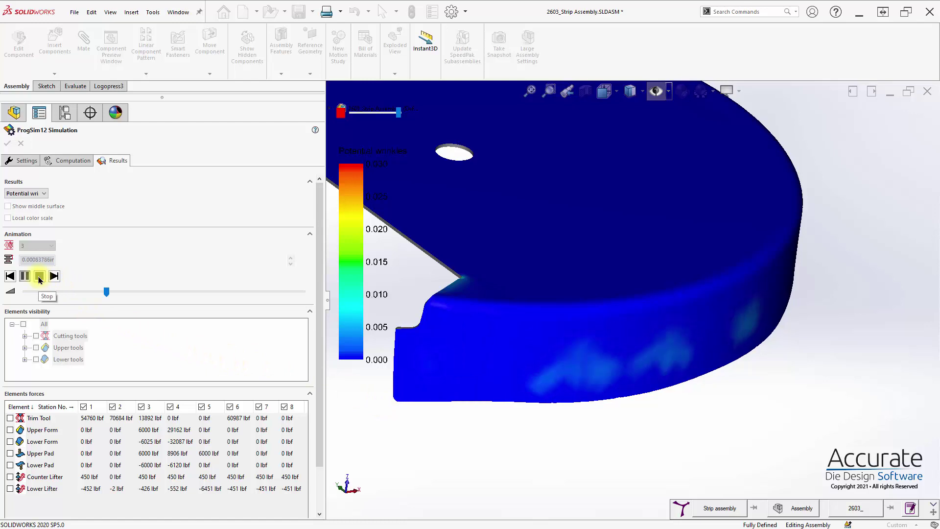
click(40, 276)
click(35, 245)
click(29, 254)
Zoom in and out on the flanges to inspect the mostly blue wrinkles map
scroll(592, 386, down, 4)
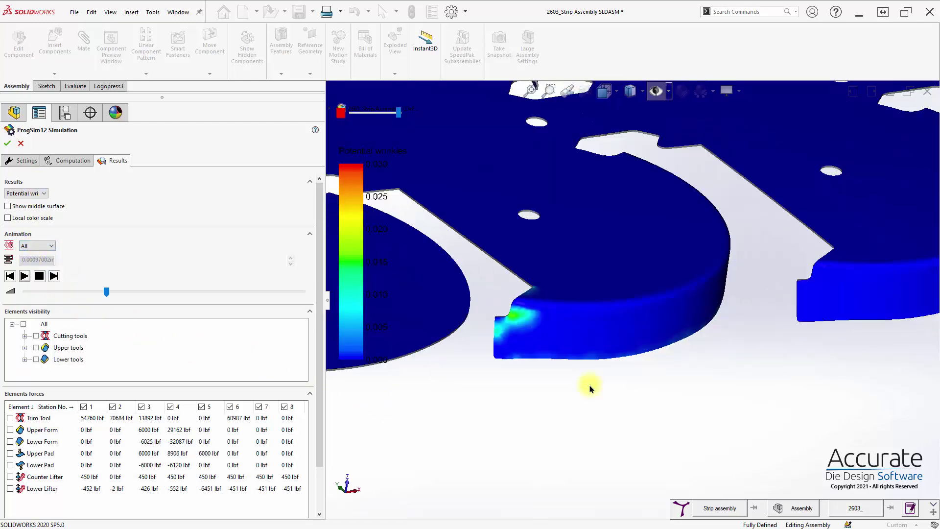
scroll(607, 323, up, 5)
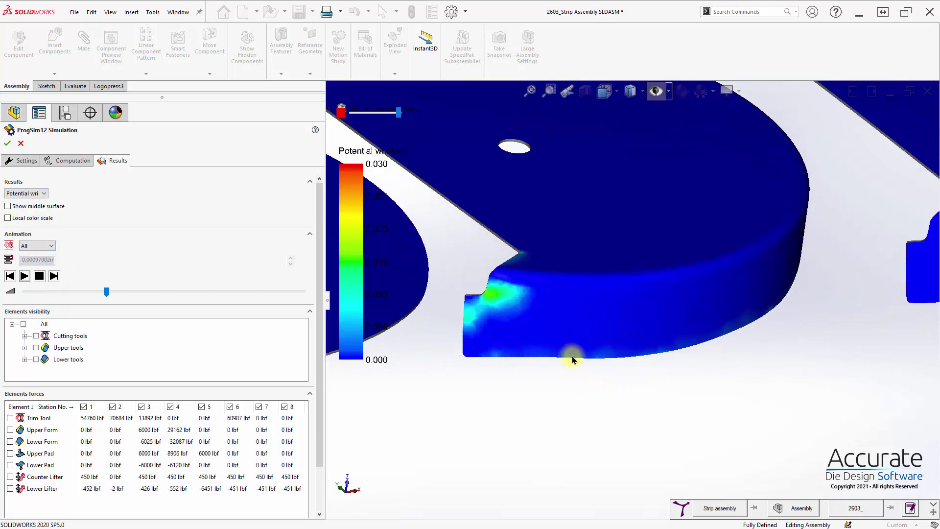
scroll(657, 345, down, 3)
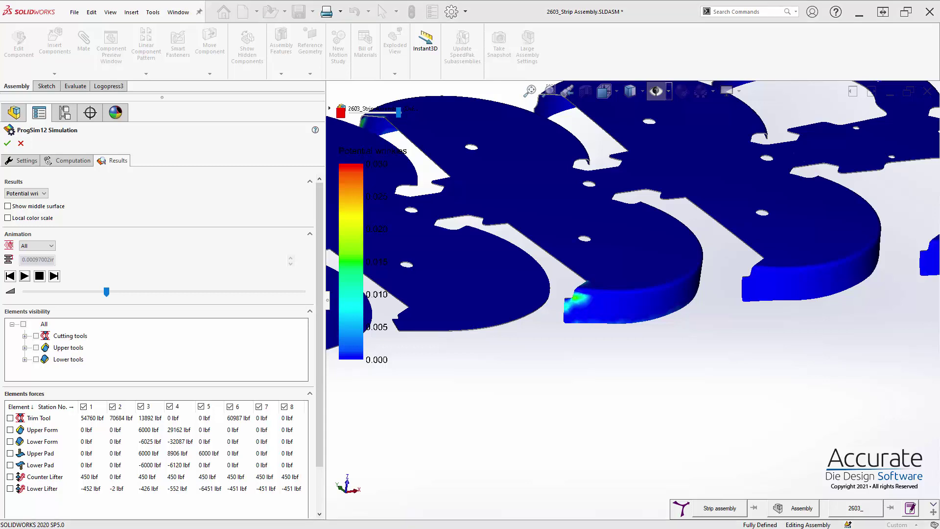
Review the 2603 Flange Comparison photo in Photos, then minimize it to return to the wrinkles map
key(alt+Tab)
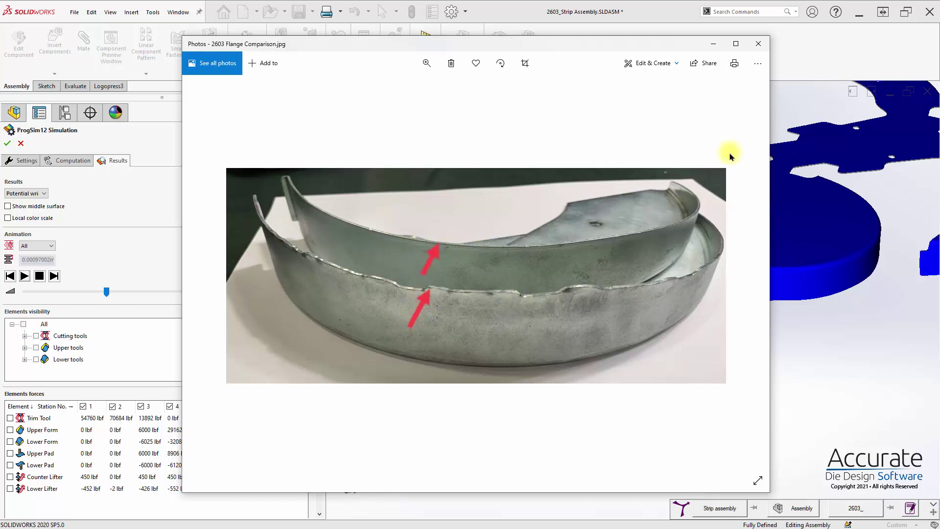
click(716, 44)
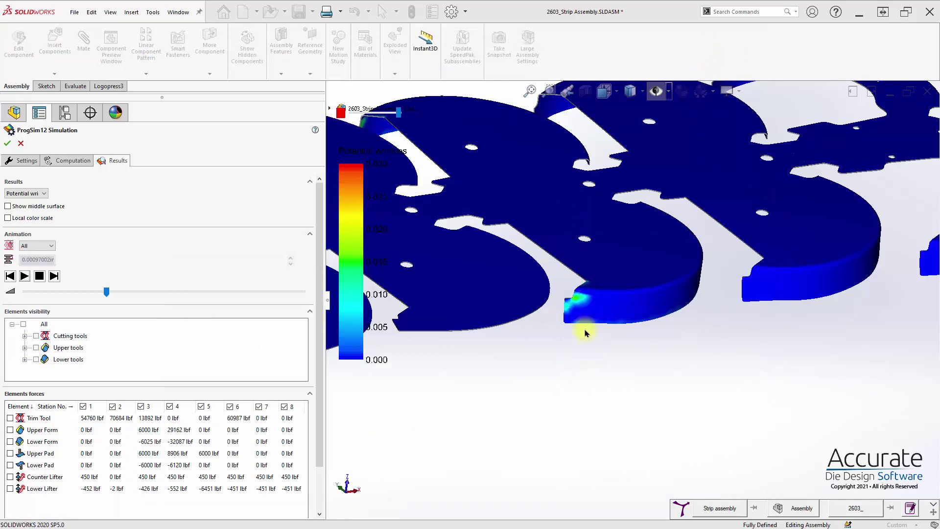